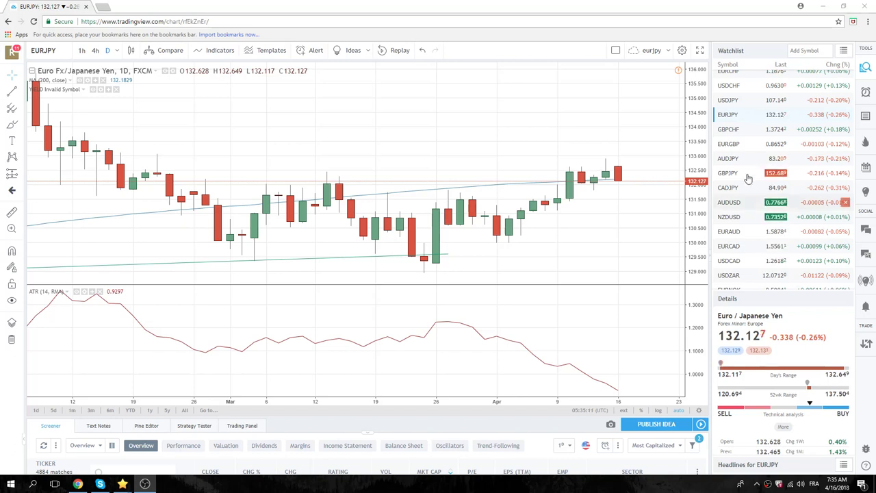
Step: Glance at USDJPY and EURJPY, then chart GBPJPY on 1-hour candles
click(729, 101)
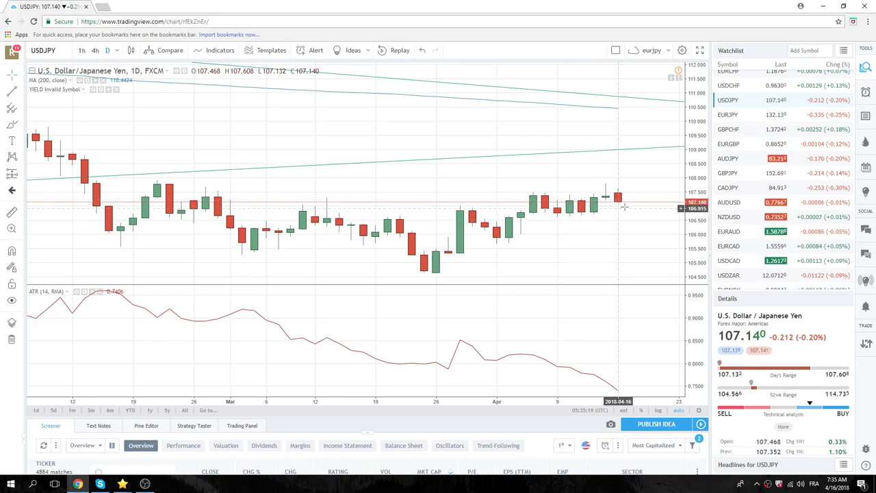
click(730, 114)
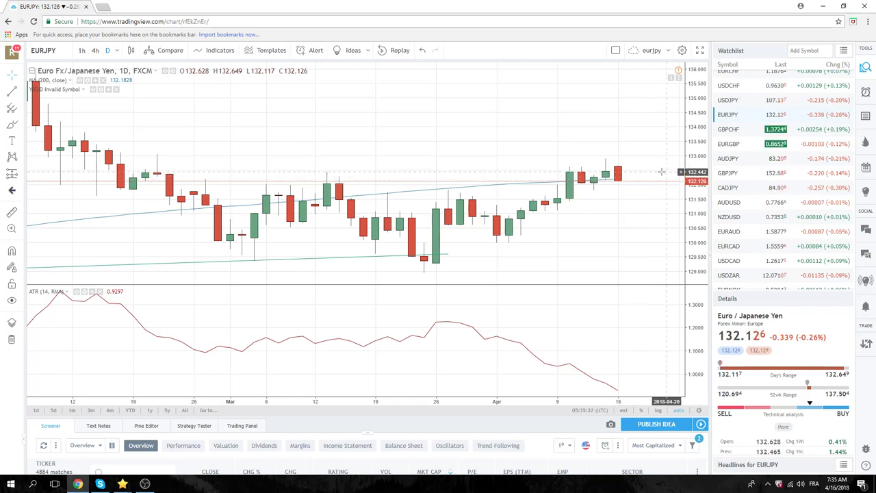
click(727, 172)
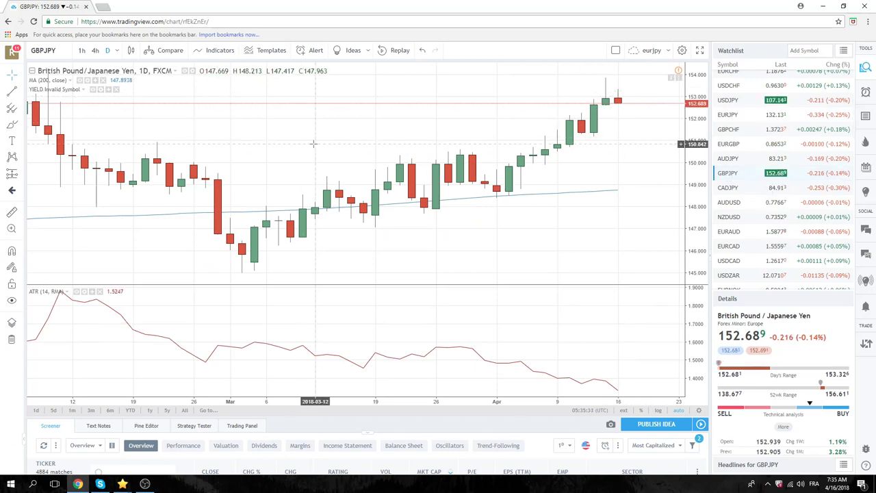
click(82, 50)
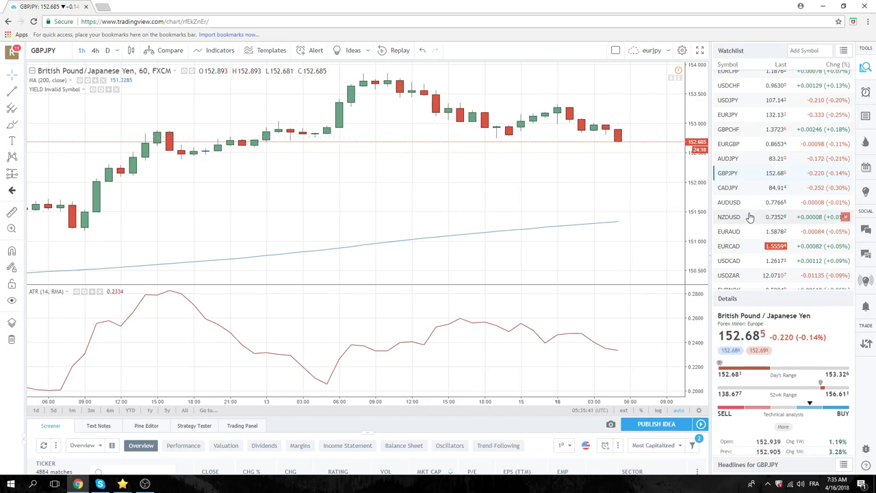
Step: Check AUDJPY, then return to hourly USDJPY and zoom out to show more candles
click(732, 160)
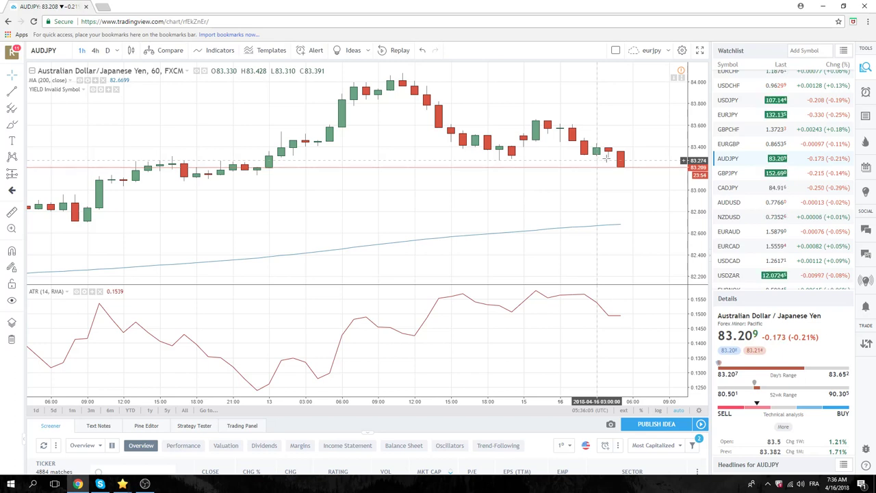
click(736, 102)
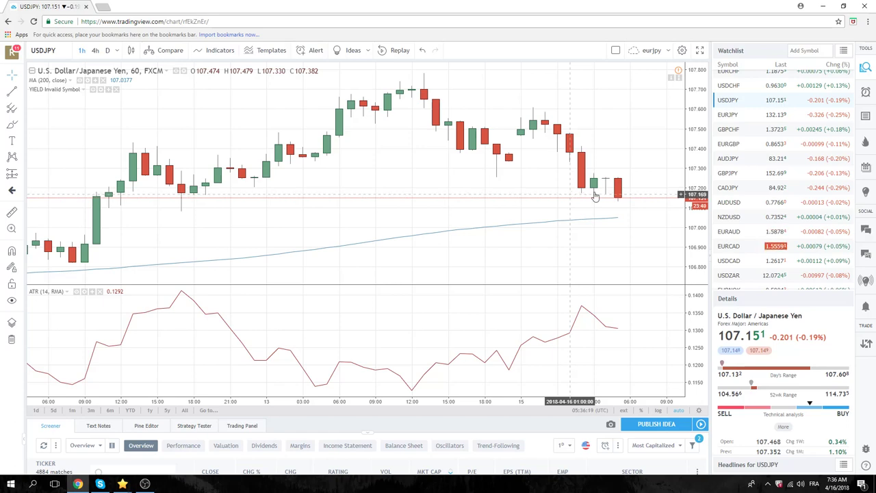
scroll(593, 150, down, 1)
scroll(593, 148, down, 1)
scroll(593, 147, down, 1)
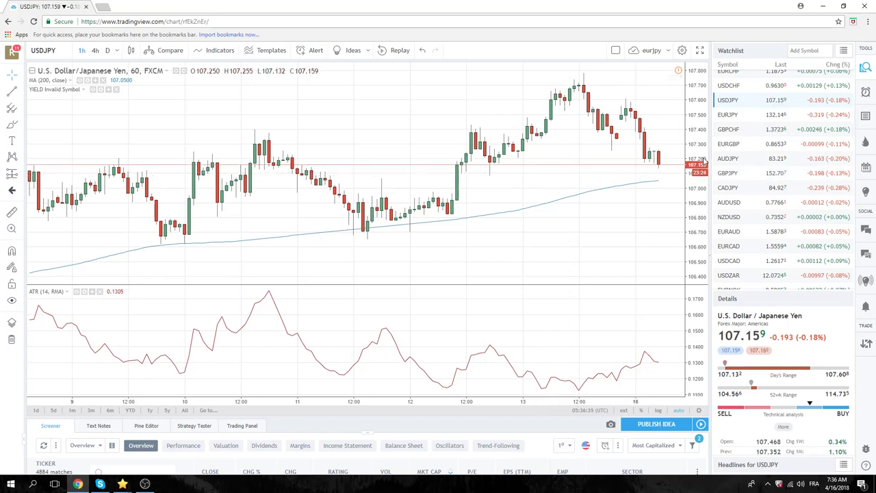
Step: Chart AUDUSD from the watchlist and set the D (daily) interval
click(729, 202)
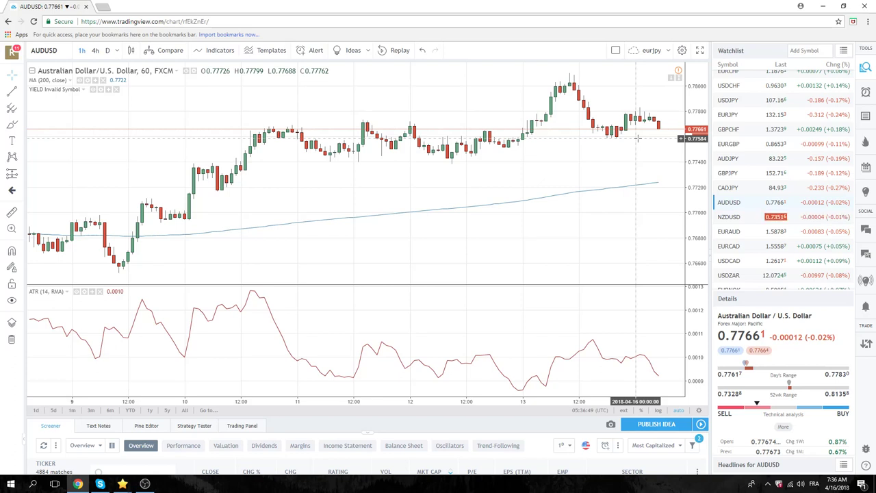
click(107, 51)
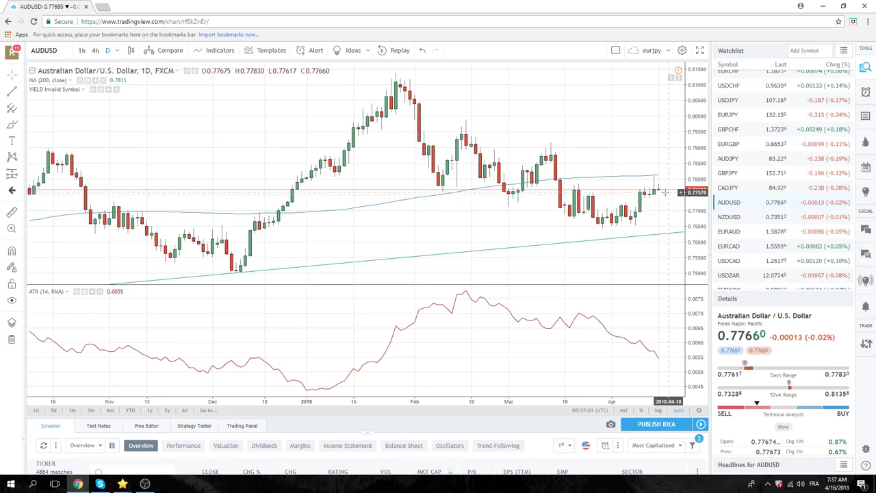
Step: Load NZDUSD daily, then scroll the watchlist up and down to browse other symbols
click(729, 217)
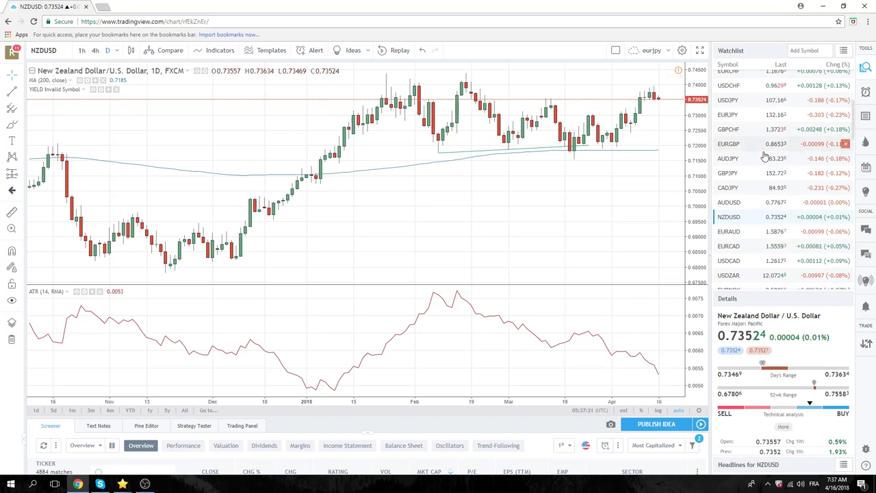
scroll(760, 156, up, 2)
scroll(759, 156, up, 1)
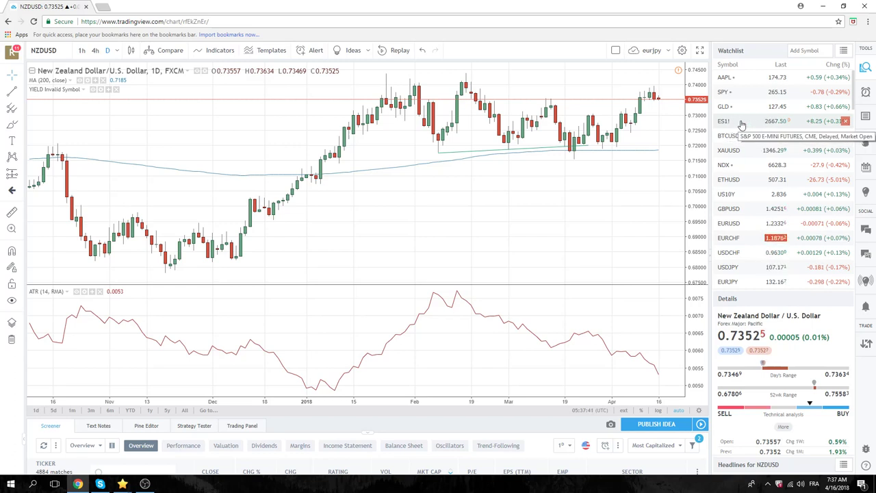
scroll(742, 124, down, 2)
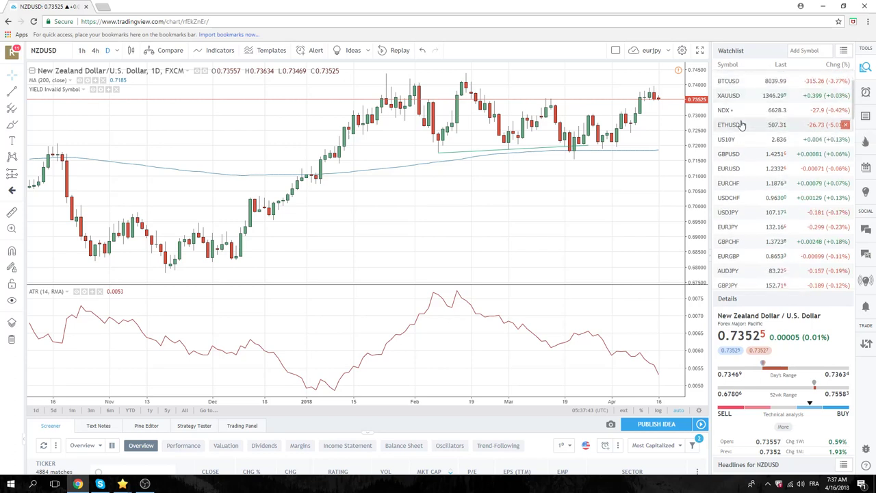
scroll(741, 125, down, 1)
scroll(741, 124, down, 2)
scroll(741, 124, down, 1)
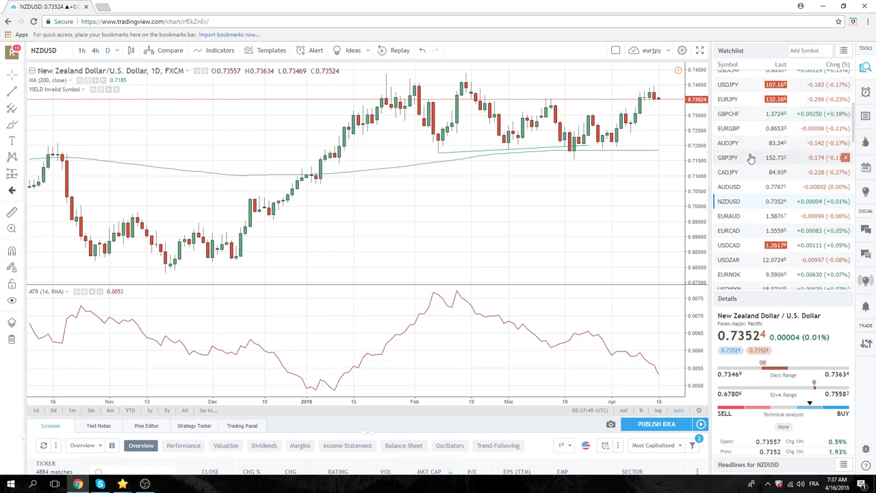
scroll(763, 159, down, 2)
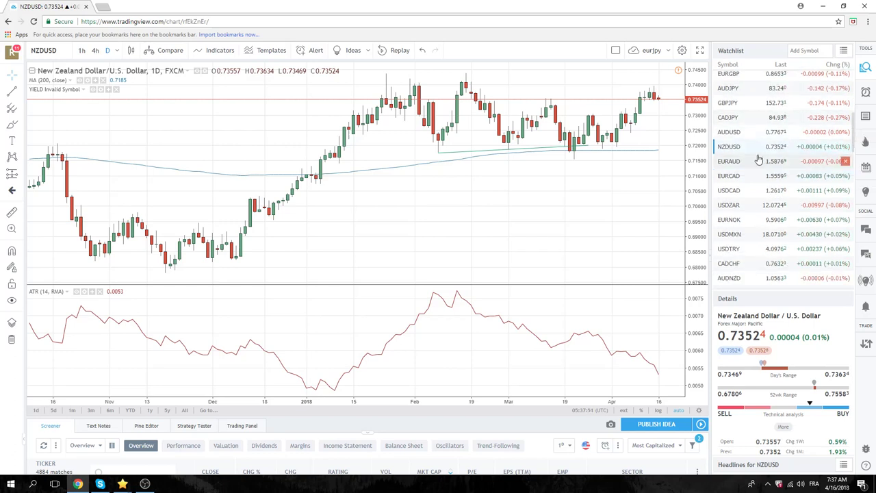
Step: Load the USDCAD daily chart with 200 MA and ATR(14), then scroll through the watchlist
click(735, 191)
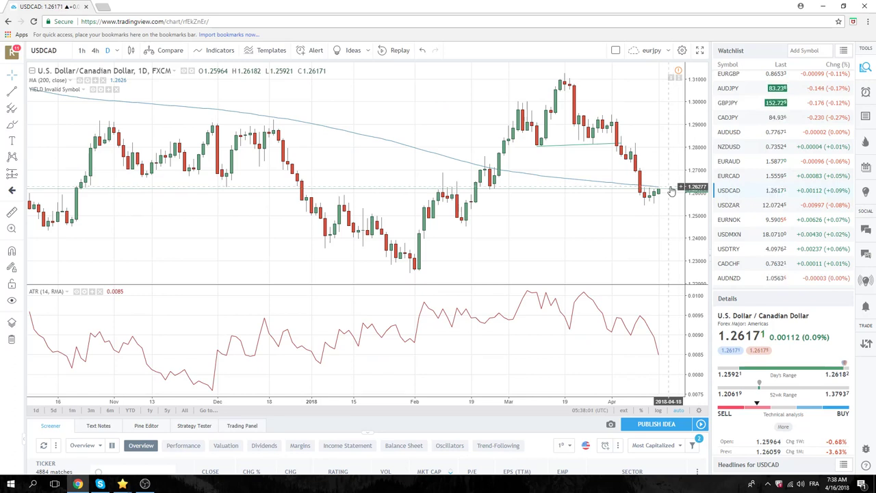
scroll(753, 174, up, 1)
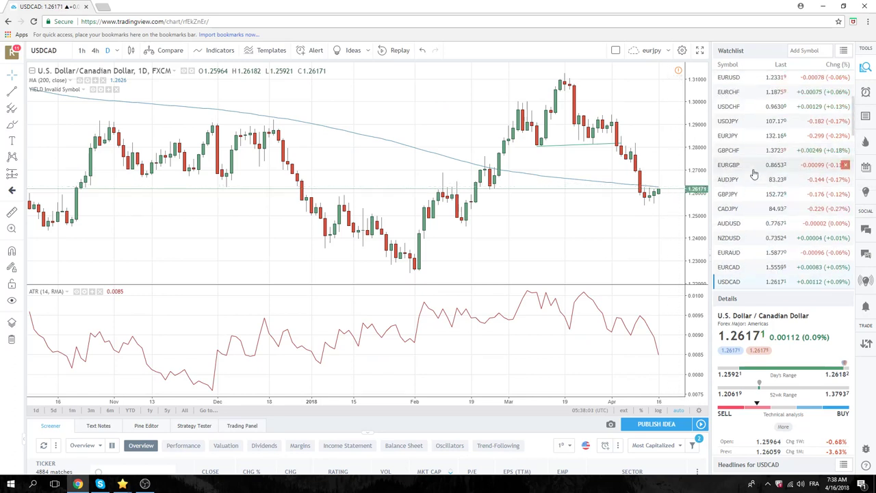
scroll(754, 175, up, 2)
scroll(754, 175, up, 2)
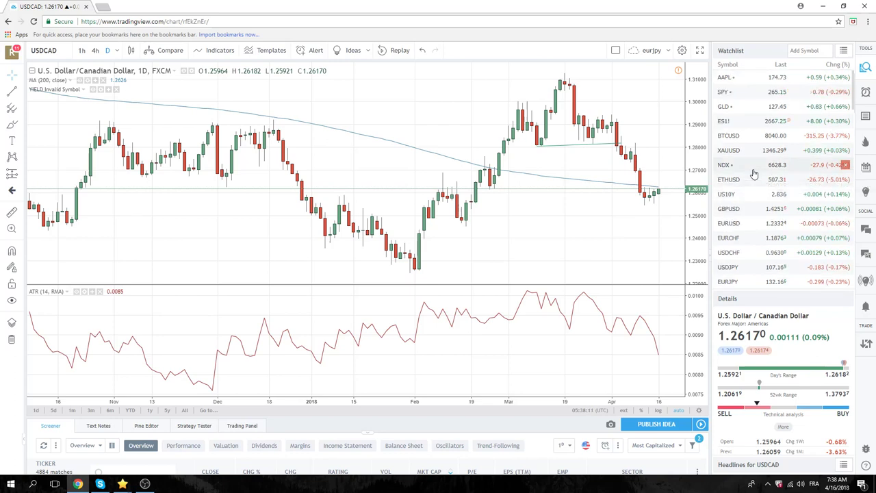
scroll(754, 174, down, 2)
scroll(754, 175, down, 2)
scroll(754, 175, down, 2)
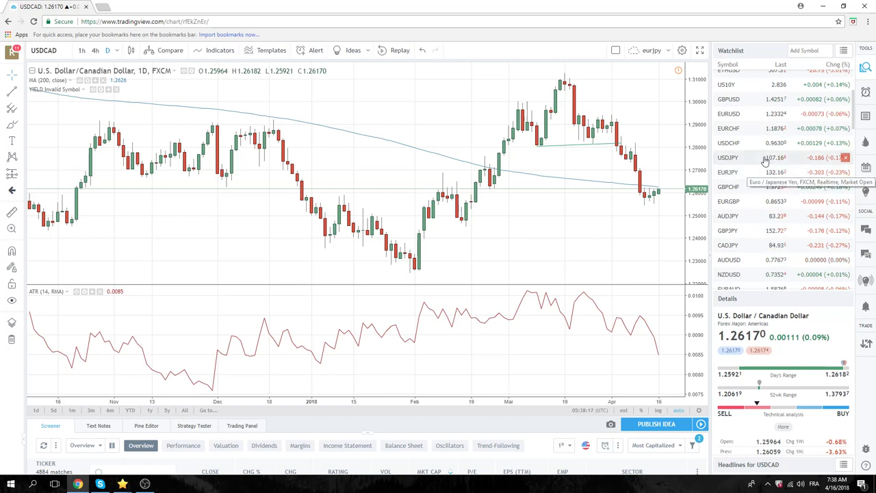
scroll(767, 165, up, 2)
scroll(747, 123, up, 2)
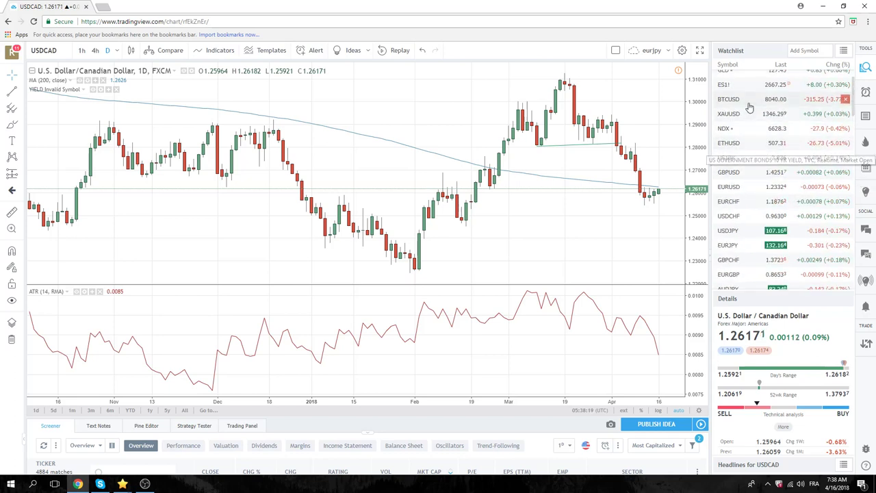
Step: Chart Coinbase BTCUSD daily and scroll back and forth through the remaining watchlist symbols
click(748, 106)
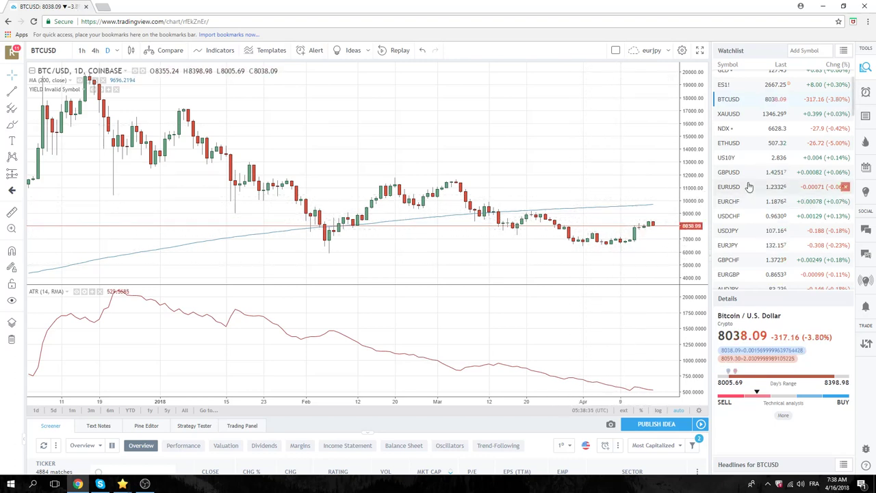
scroll(747, 198, down, 3)
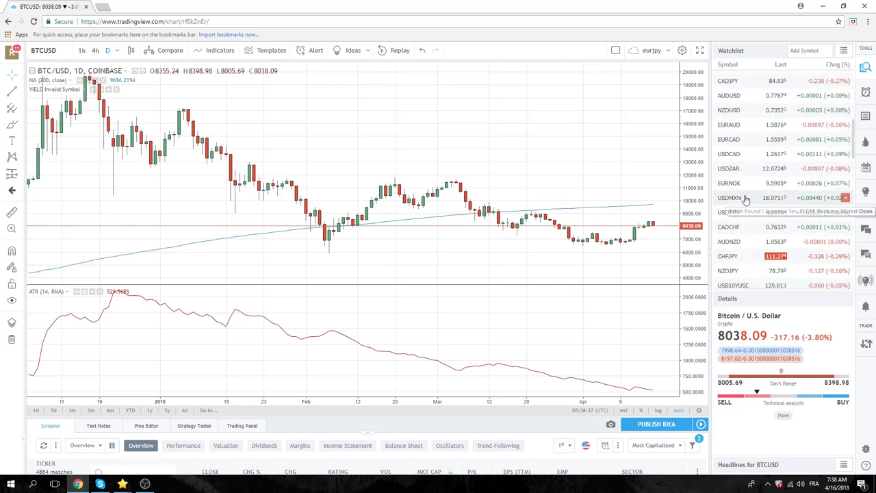
scroll(760, 196, down, 5)
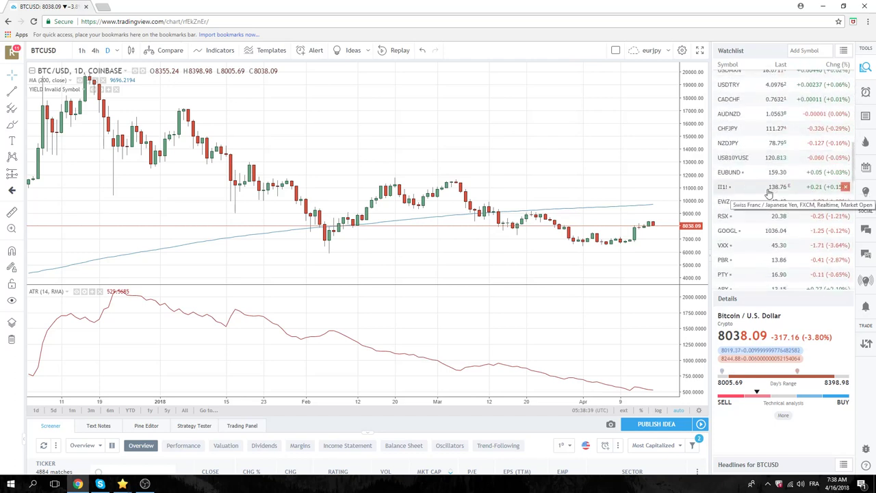
scroll(768, 194, up, 1)
scroll(768, 195, up, 1)
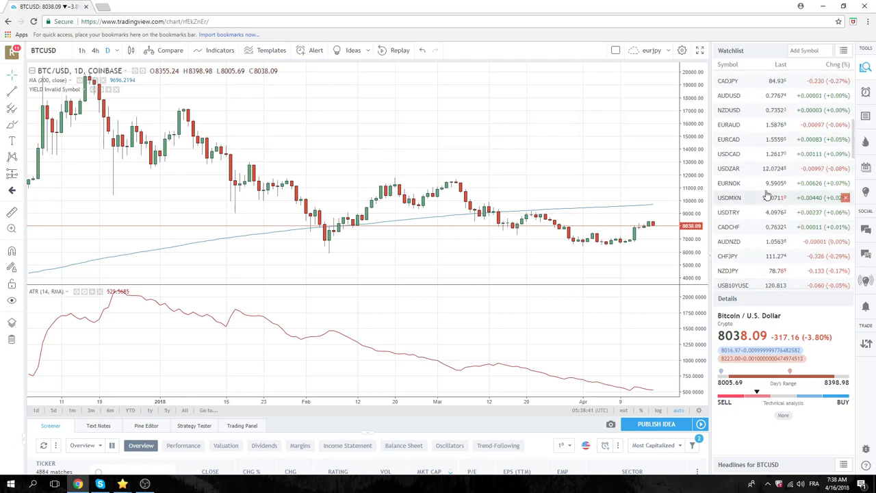
scroll(766, 195, down, 2)
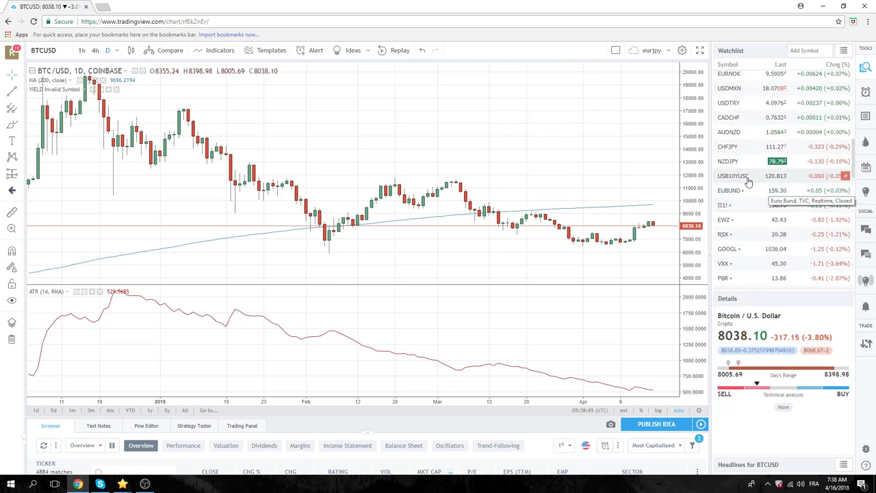
scroll(767, 194, down, 1)
scroll(766, 206, down, 2)
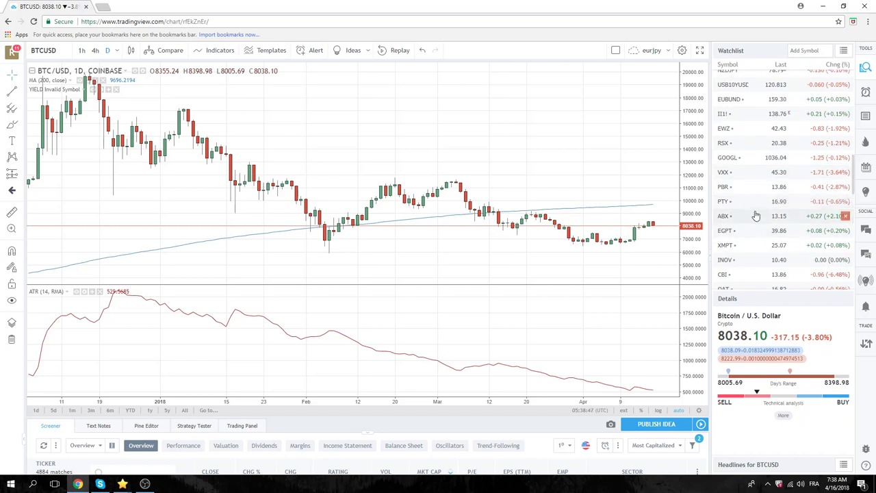
scroll(754, 189, down, 2)
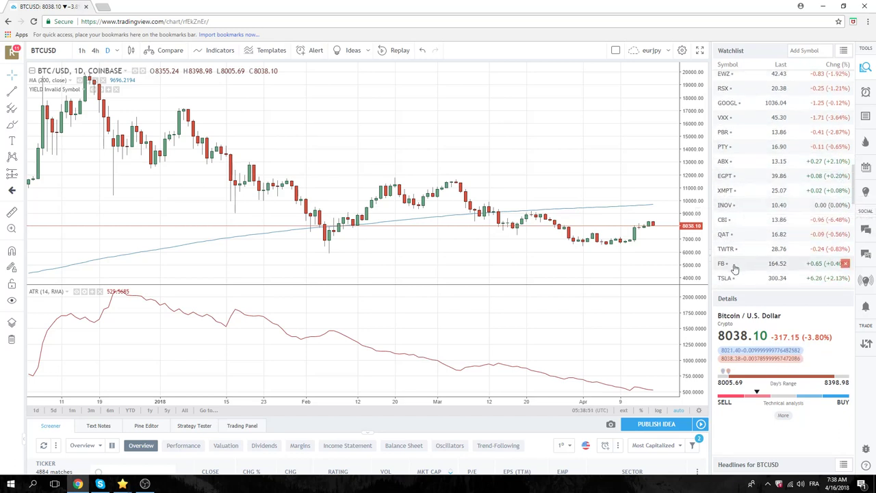
scroll(760, 249, up, 2)
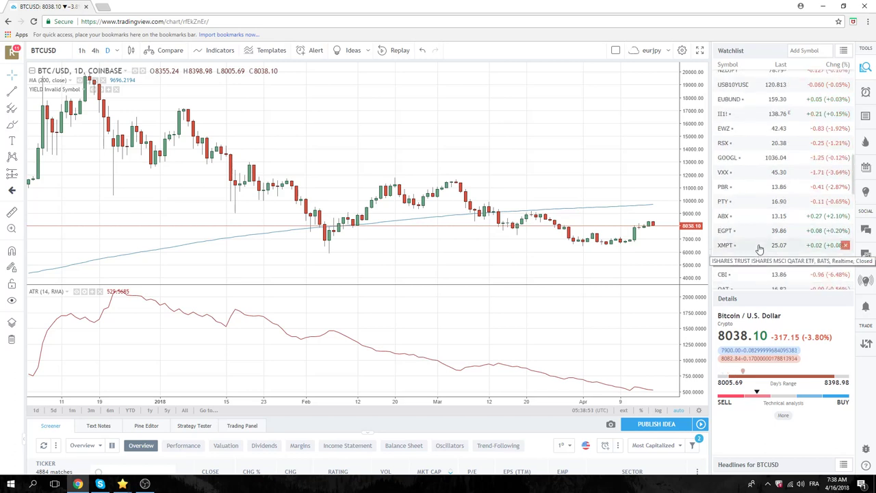
scroll(759, 248, down, 2)
scroll(753, 245, down, 1)
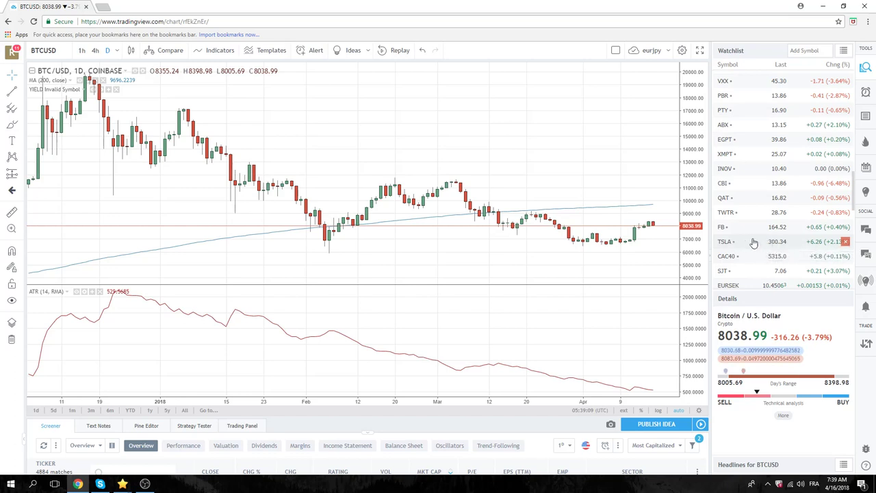
scroll(770, 245, up, 1)
scroll(769, 246, up, 1)
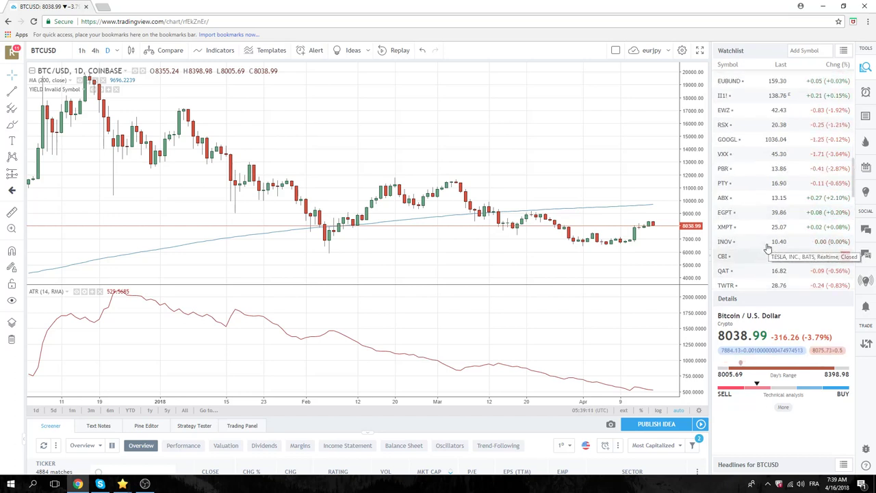
scroll(768, 246, down, 2)
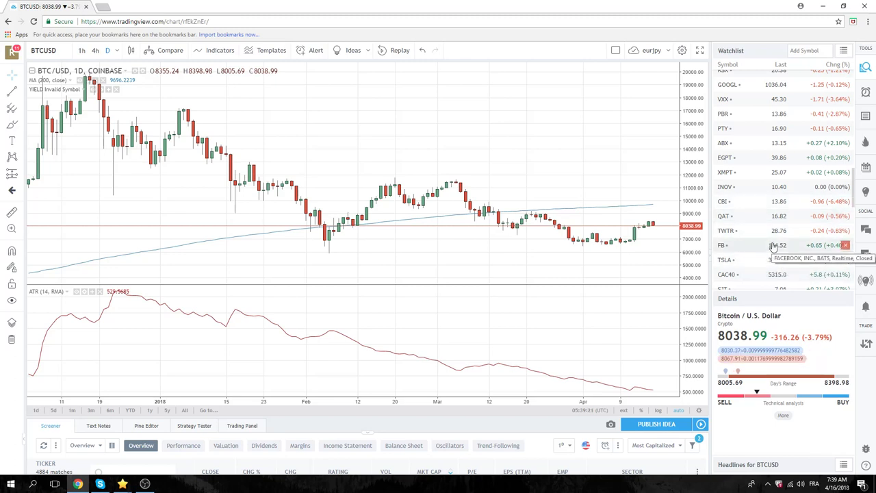
scroll(764, 247, up, 2)
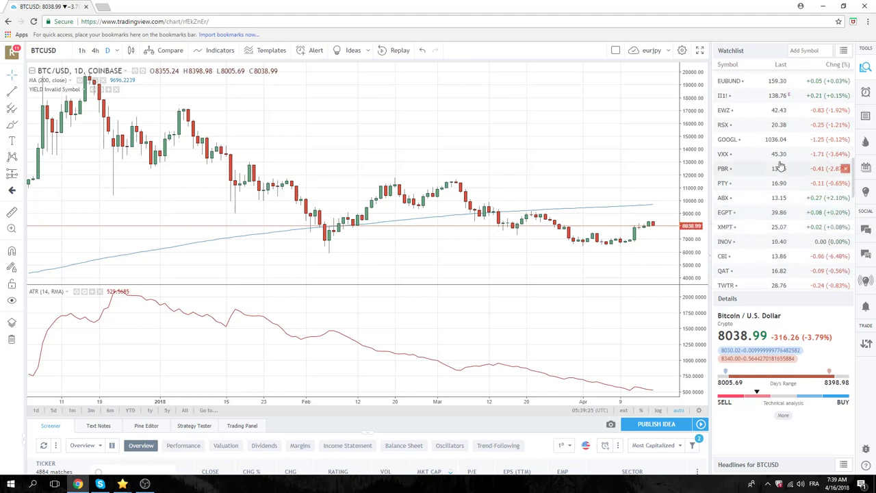
mouse_move(778, 256)
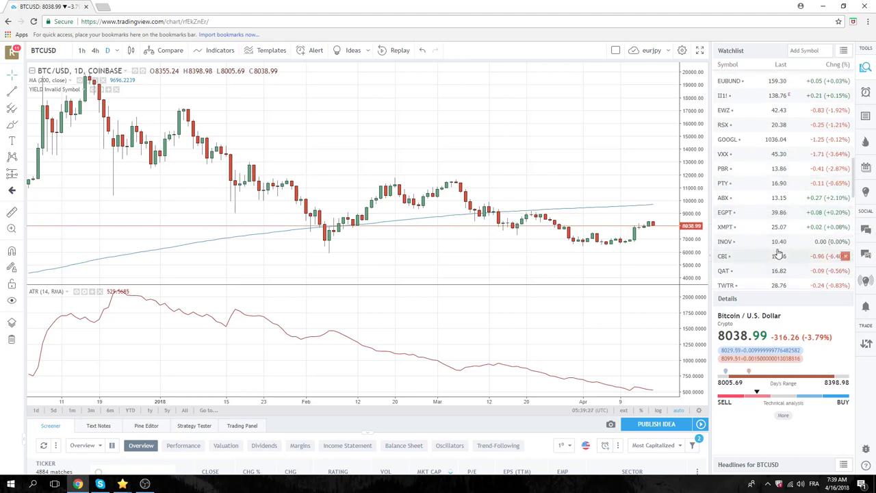
scroll(779, 253, down, 1)
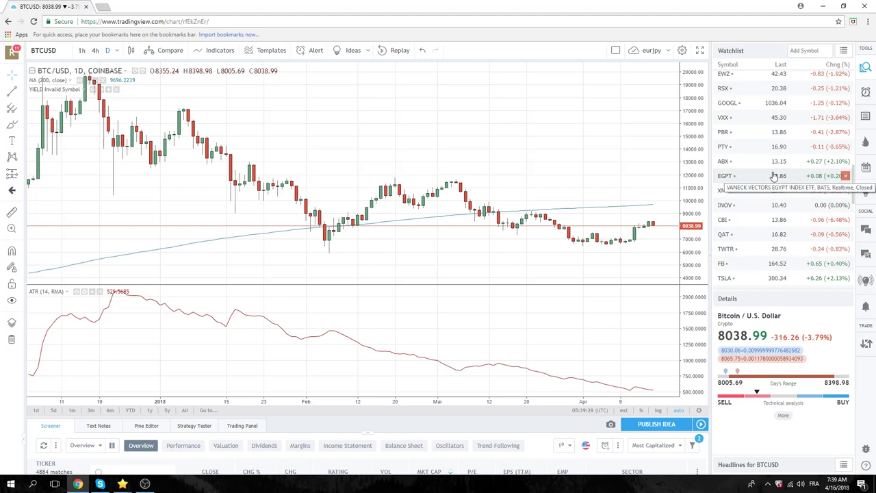
scroll(772, 208, up, 2)
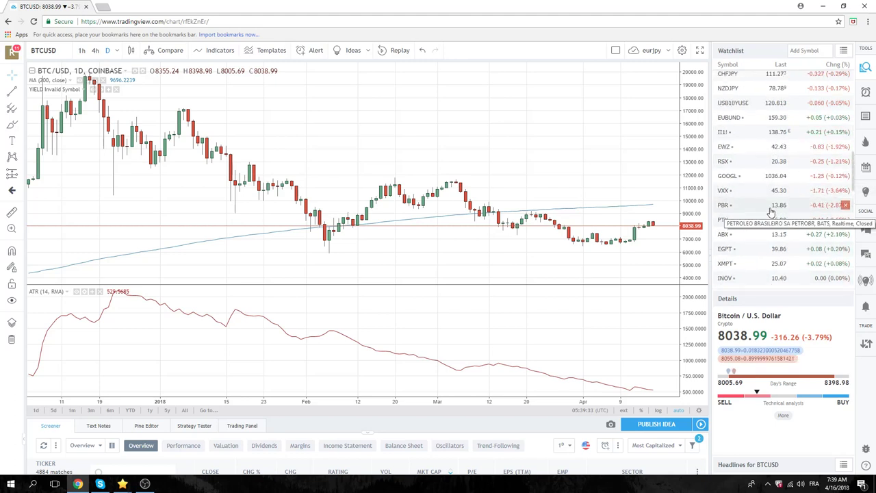
scroll(773, 212, up, 2)
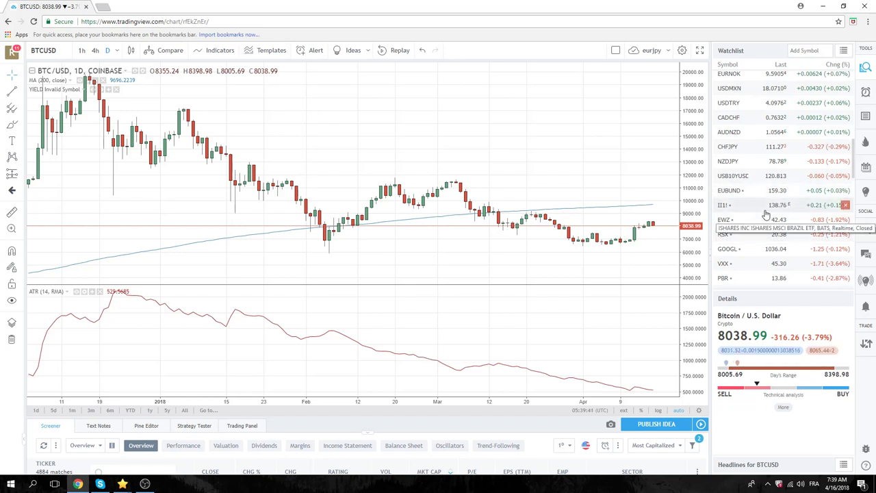
Step: Stop at Euro Bund, then scroll down and open the II1! Euro BTP Long-Term daily chart
click(739, 191)
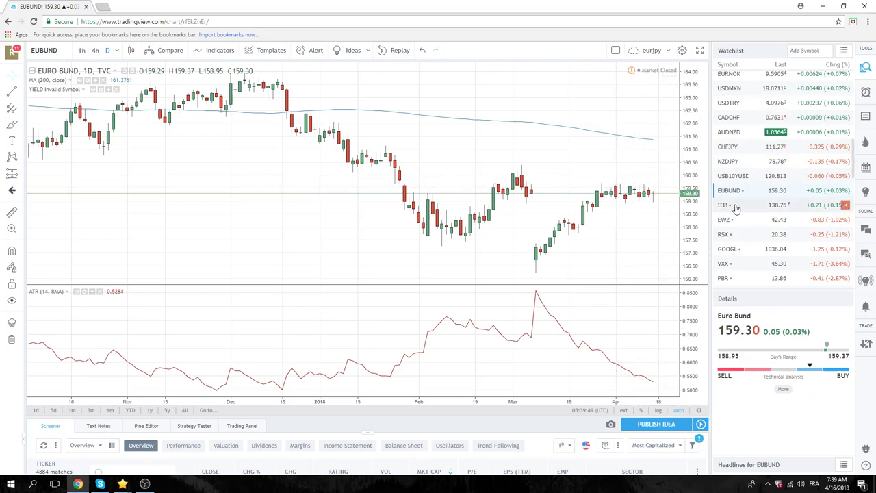
scroll(763, 208, down, 1)
scroll(763, 208, down, 1)
scroll(763, 208, down, 1)
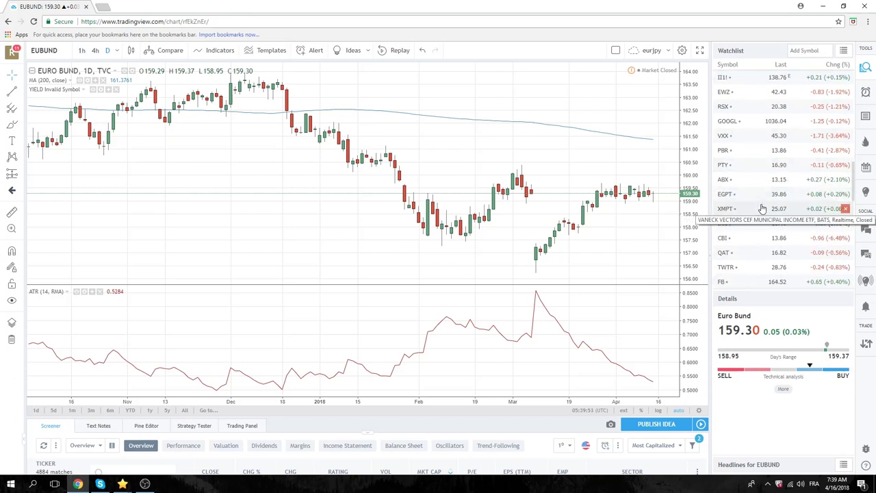
click(727, 78)
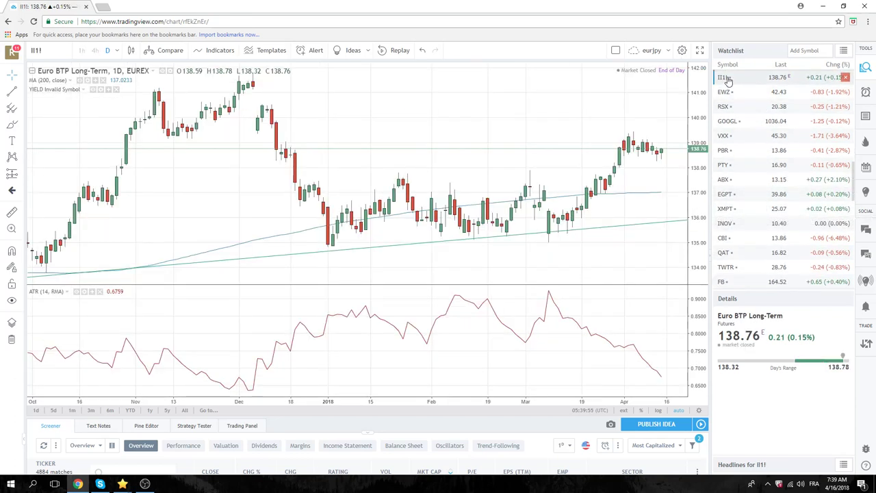